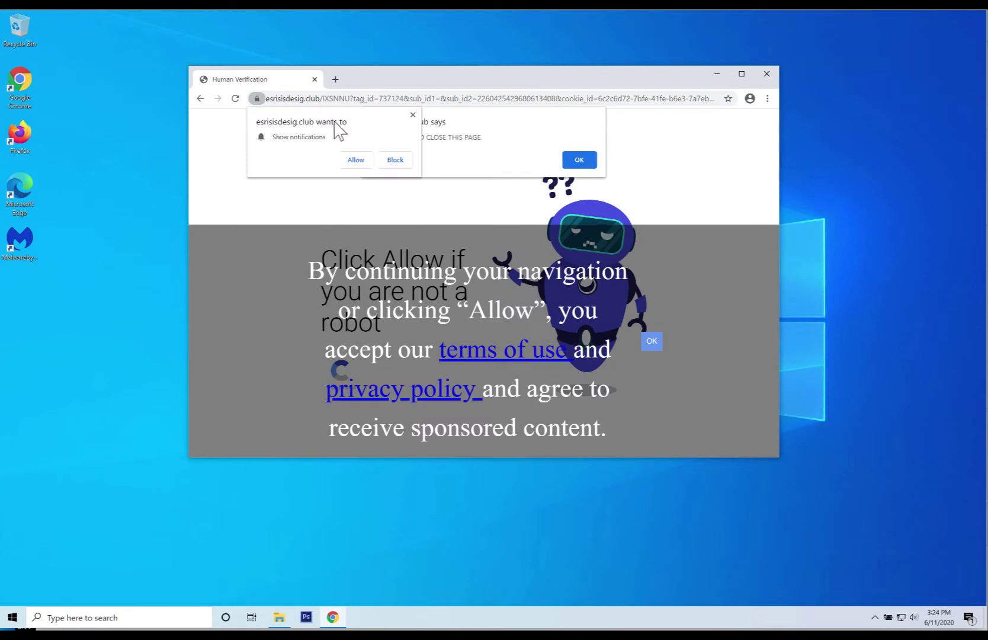
Allow notifications from esrisisdesig.club and highlight the site's domain in the page address
{"action": "left_click", "coordinate": [372, 159]}
{"action": "left_click_drag", "start_coordinate": [291, 99], "coordinate": [343, 99]}
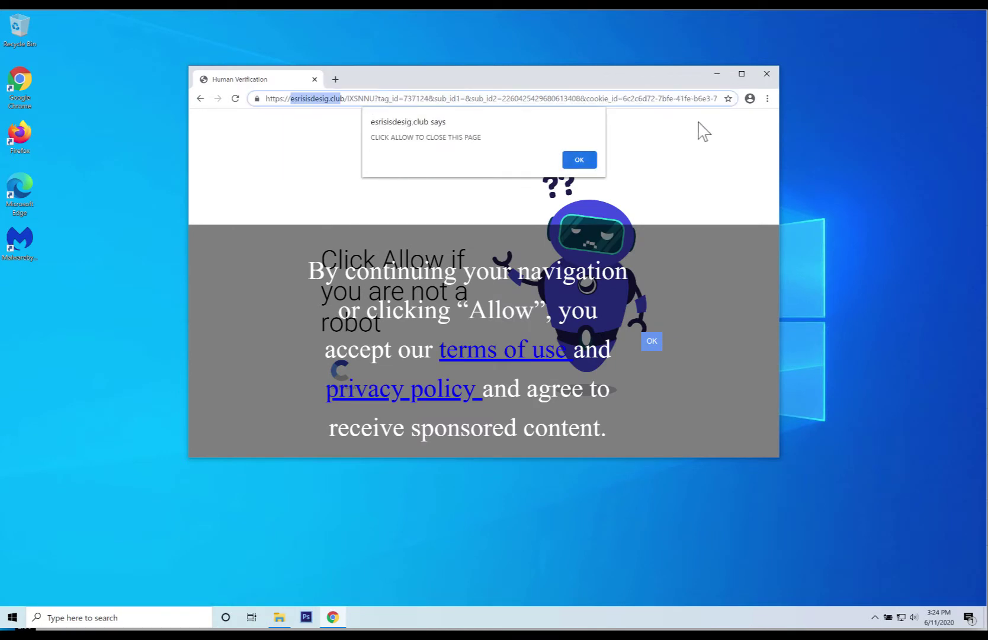
Open Chrome's Notifications permissions within Site Settings
{"action": "left_click", "coordinate": [767, 100]}
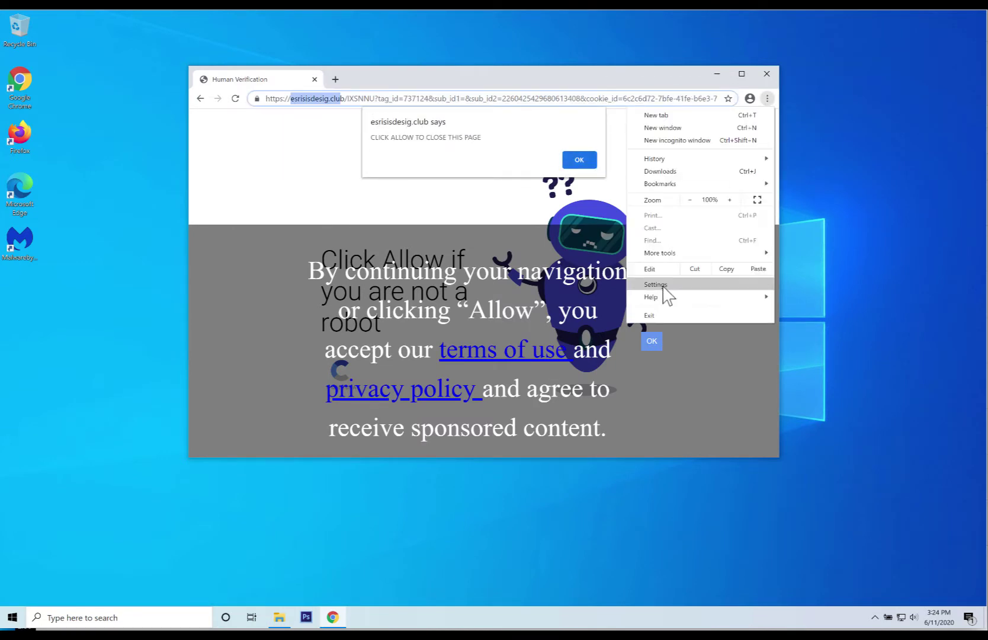
{"action": "left_click", "coordinate": [657, 285]}
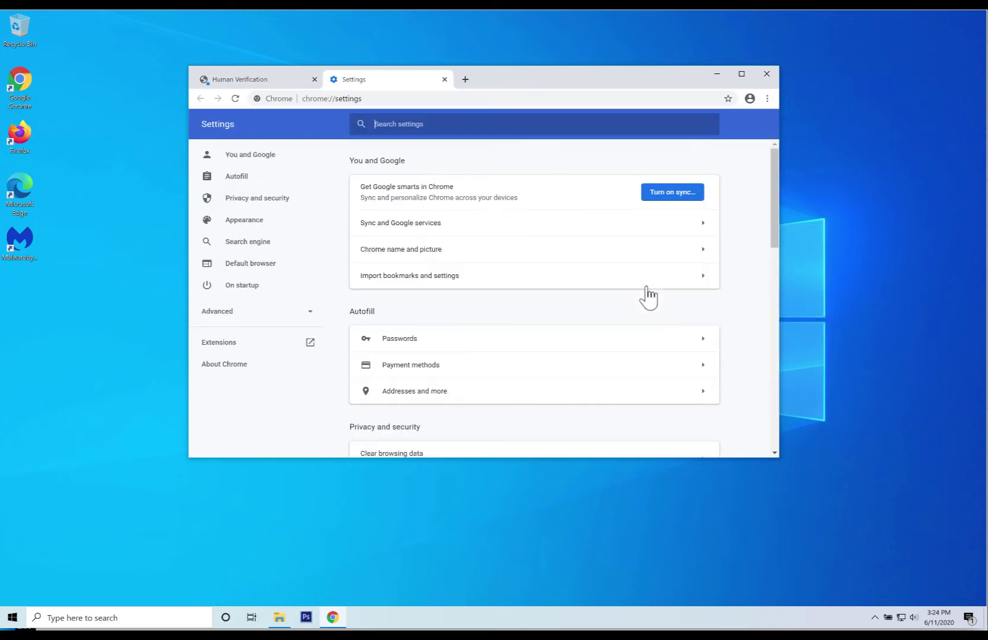
{"action": "scroll", "coordinate": [428, 397], "scroll_direction": "down", "scroll_amount": 3}
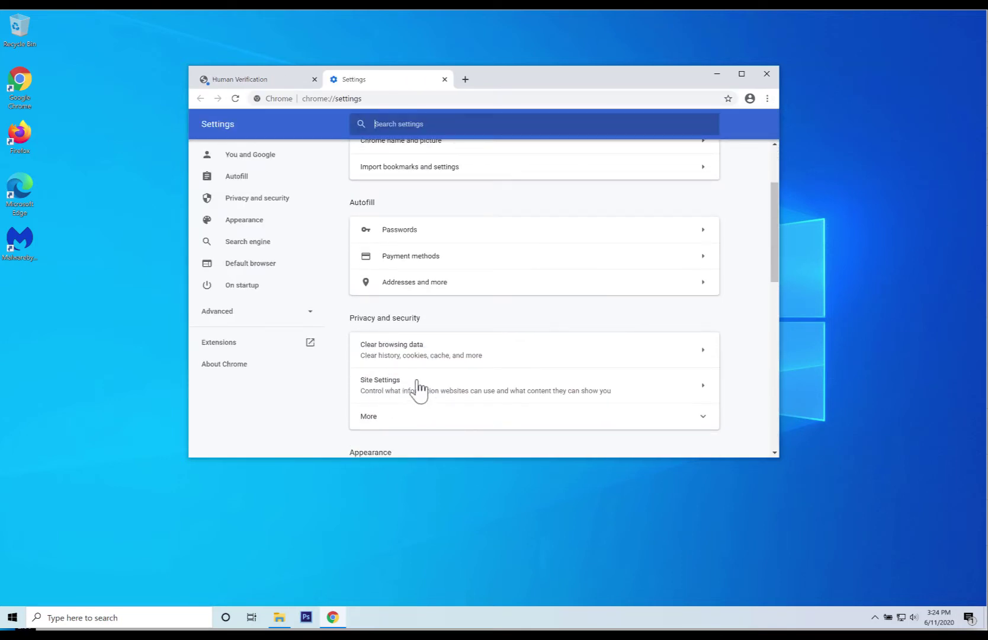
{"action": "left_click", "coordinate": [374, 391]}
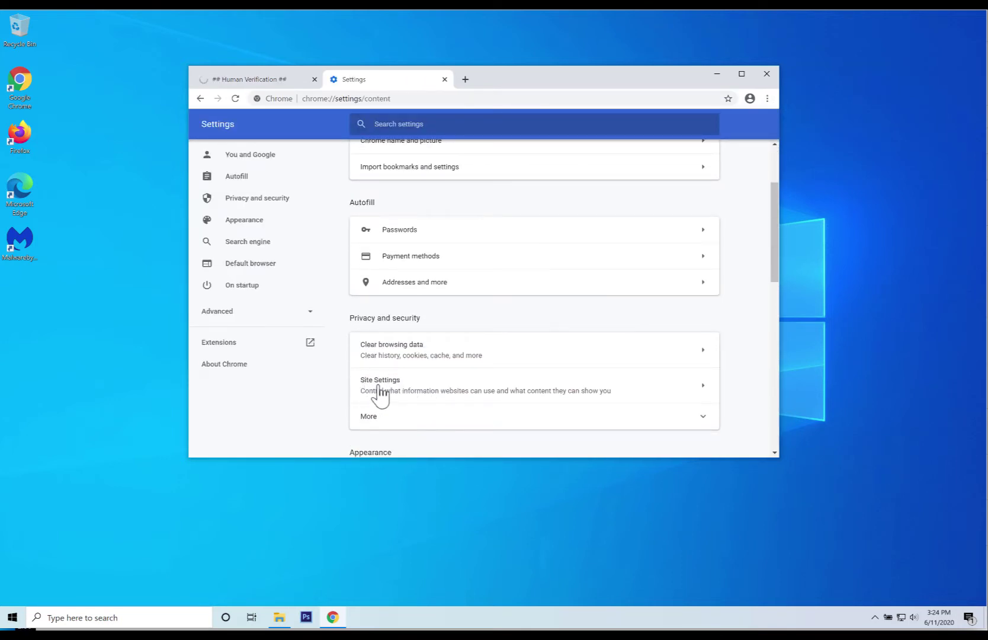
{"action": "scroll", "coordinate": [380, 396], "scroll_direction": "down", "scroll_amount": 2}
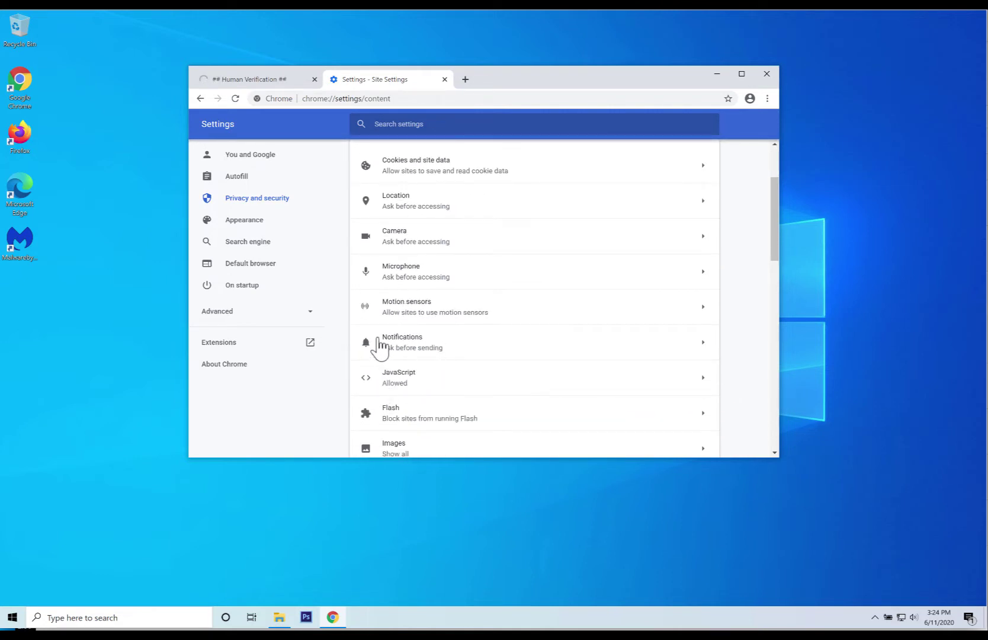
{"action": "left_click", "coordinate": [401, 349]}
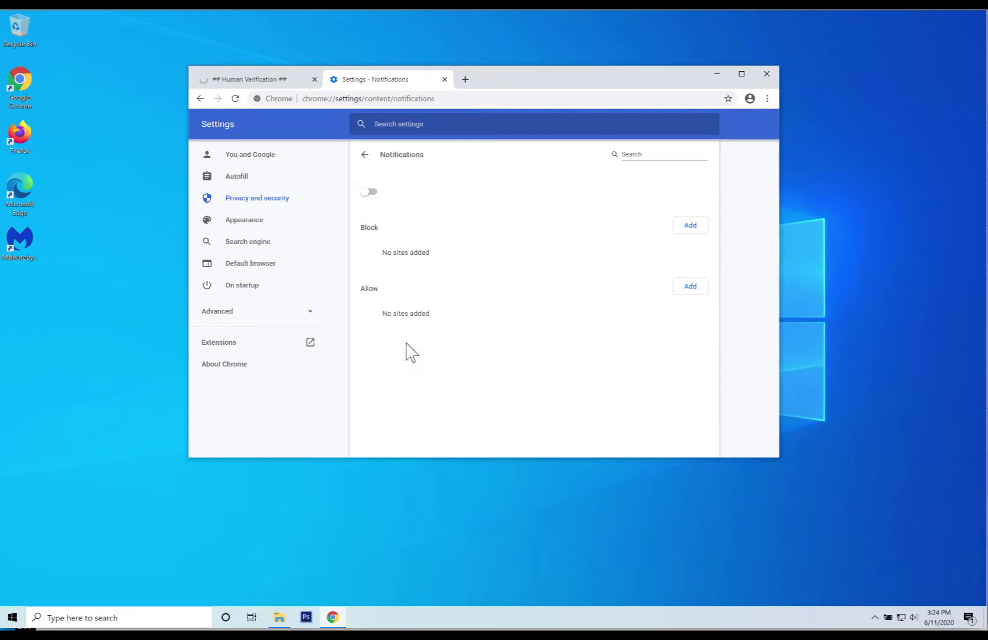
{"action": "scroll", "coordinate": [406, 362], "scroll_direction": "down", "scroll_amount": 1}
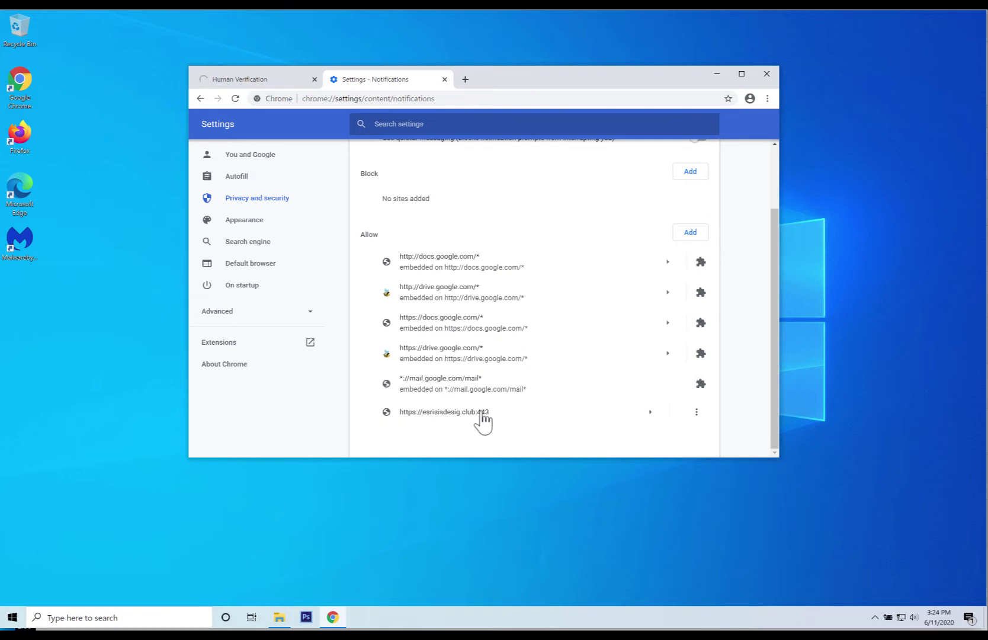
{"action": "left_click", "coordinate": [697, 413]}
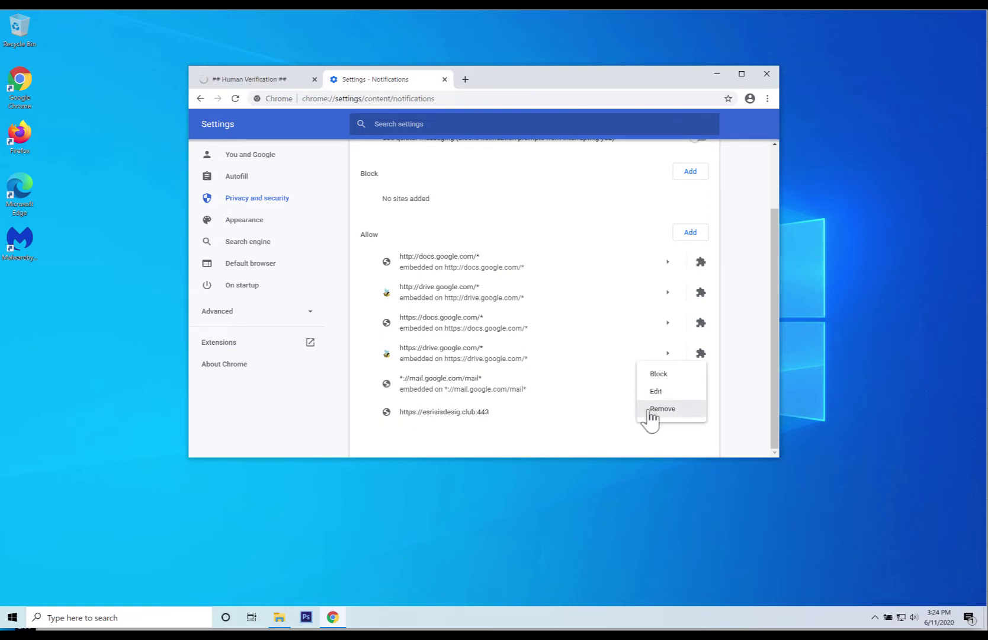
{"action": "left_click", "coordinate": [669, 416]}
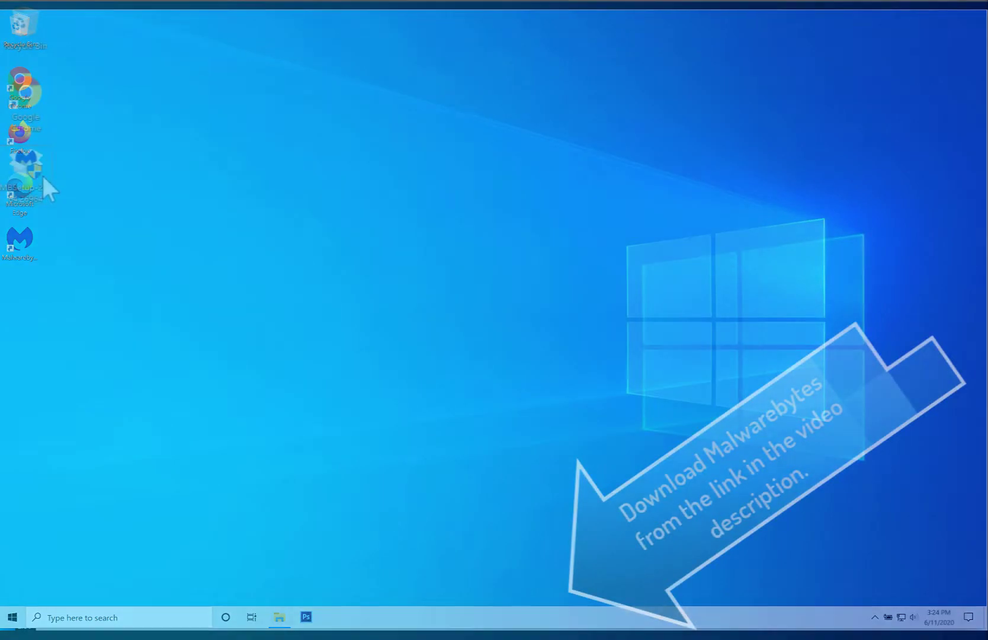
Run the MBSetup installer from the desktop as administrator, approve it, and install Malwarebytes for a Personal Computer
{"action": "right_click", "coordinate": [37, 167]}
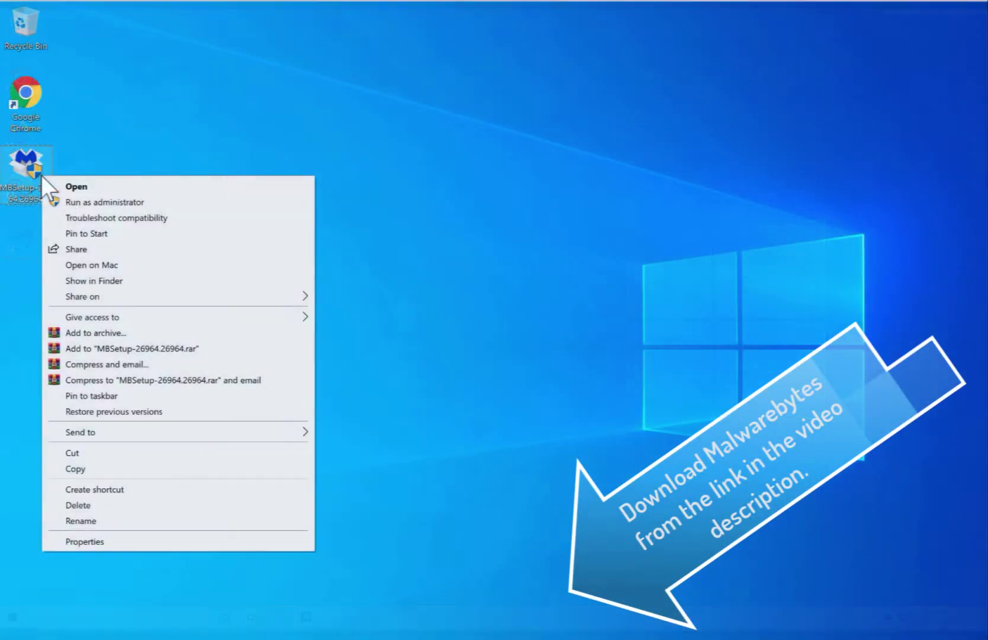
{"action": "left_click", "coordinate": [71, 202]}
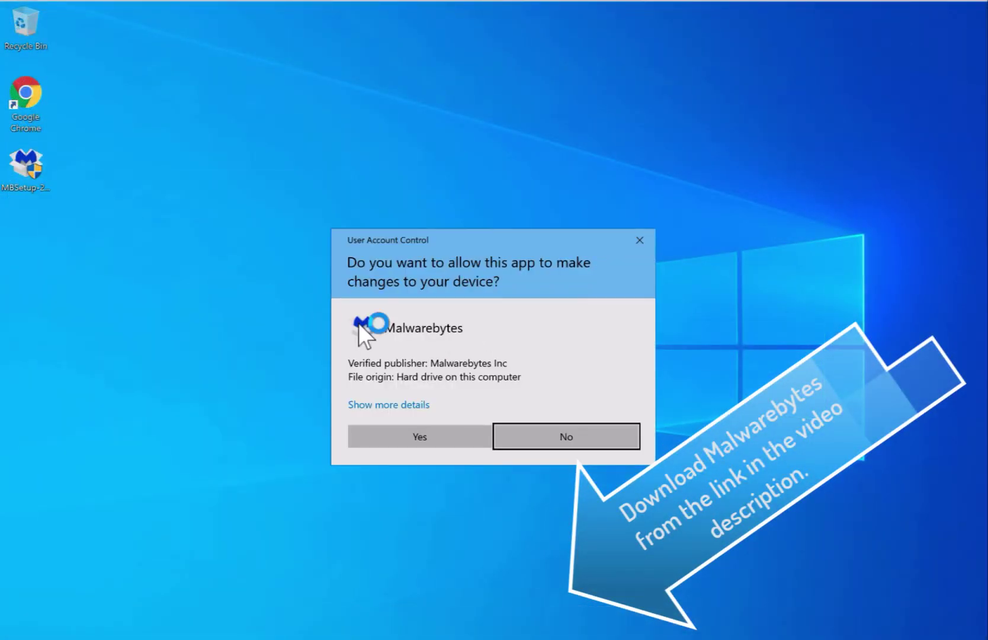
{"action": "left_click", "coordinate": [476, 437]}
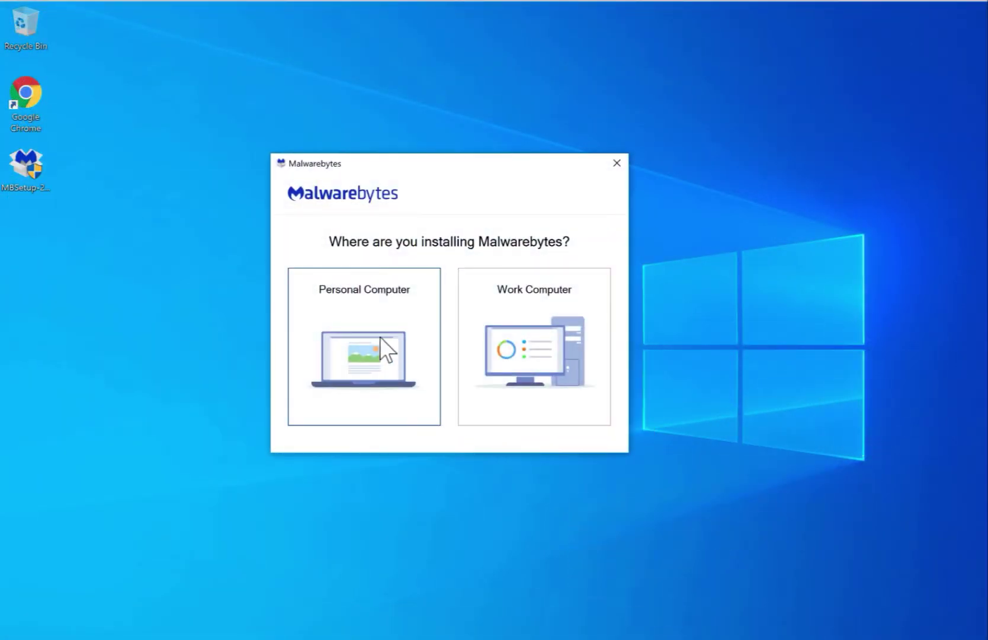
{"action": "left_click", "coordinate": [369, 323]}
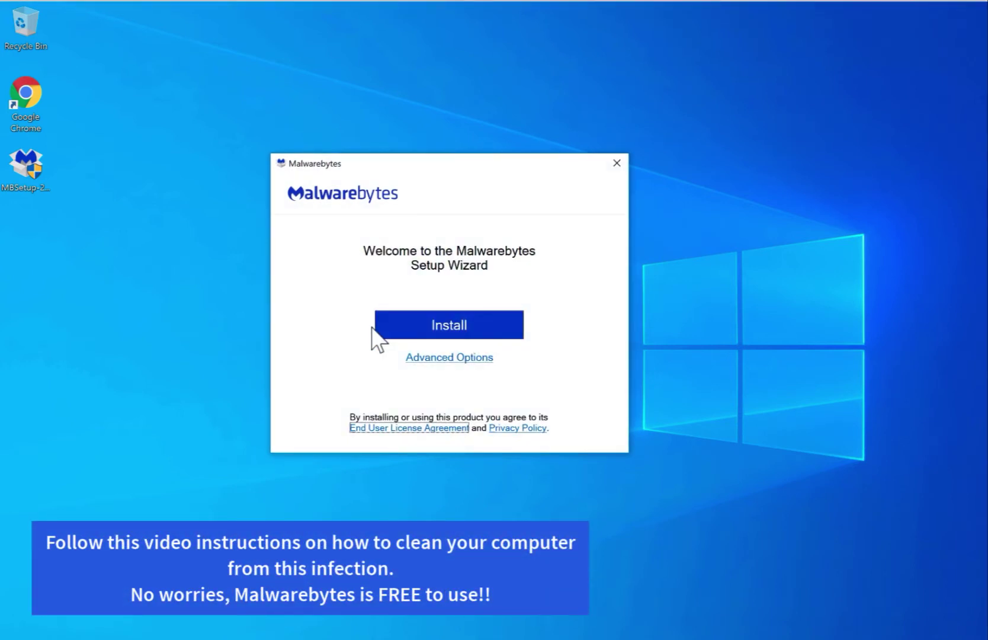
{"action": "left_click", "coordinate": [439, 331]}
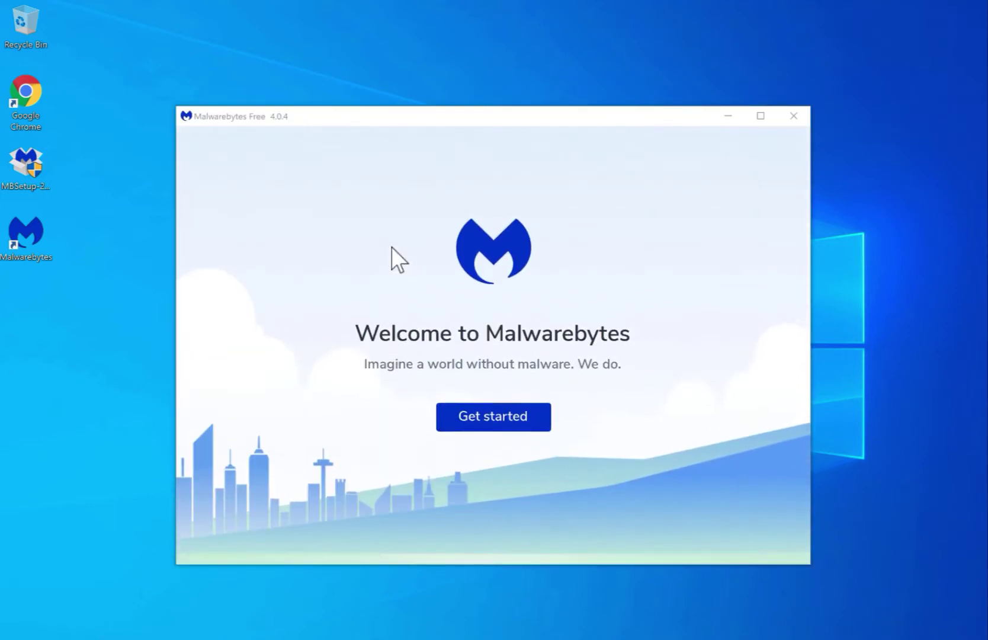
Get past the Malwarebytes welcome screens, declining the 14-day trial offer in favour of just scanning
{"action": "left_click", "coordinate": [522, 428]}
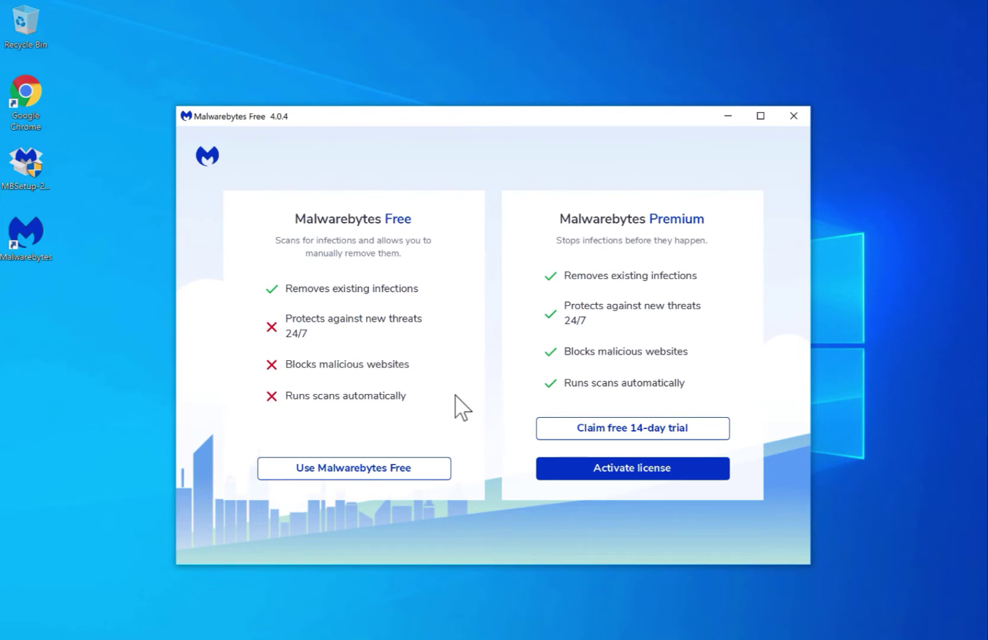
{"action": "left_click", "coordinate": [675, 428]}
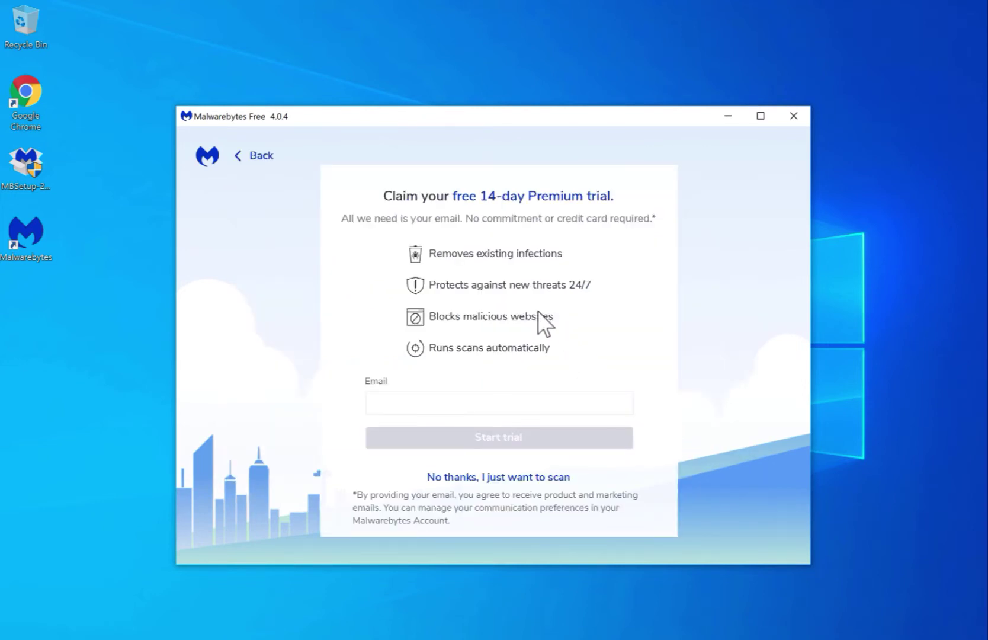
{"action": "left_click", "coordinate": [545, 474]}
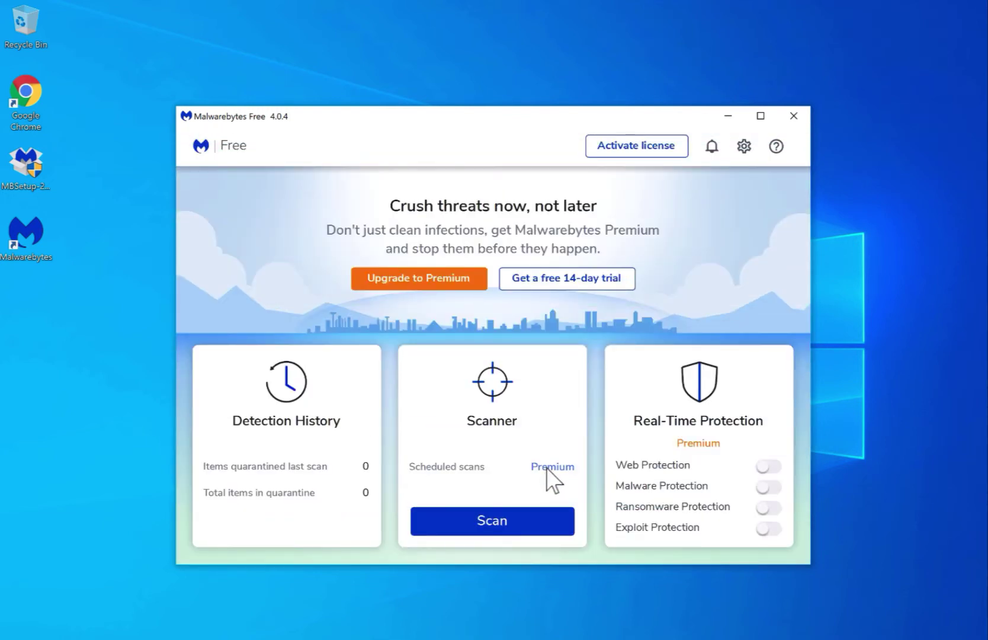
Start the free 14-day Premium trial from the dashboard, entering the e-mail address
{"action": "left_click", "coordinate": [593, 284]}
{"action": "left_click", "coordinate": [507, 397]}
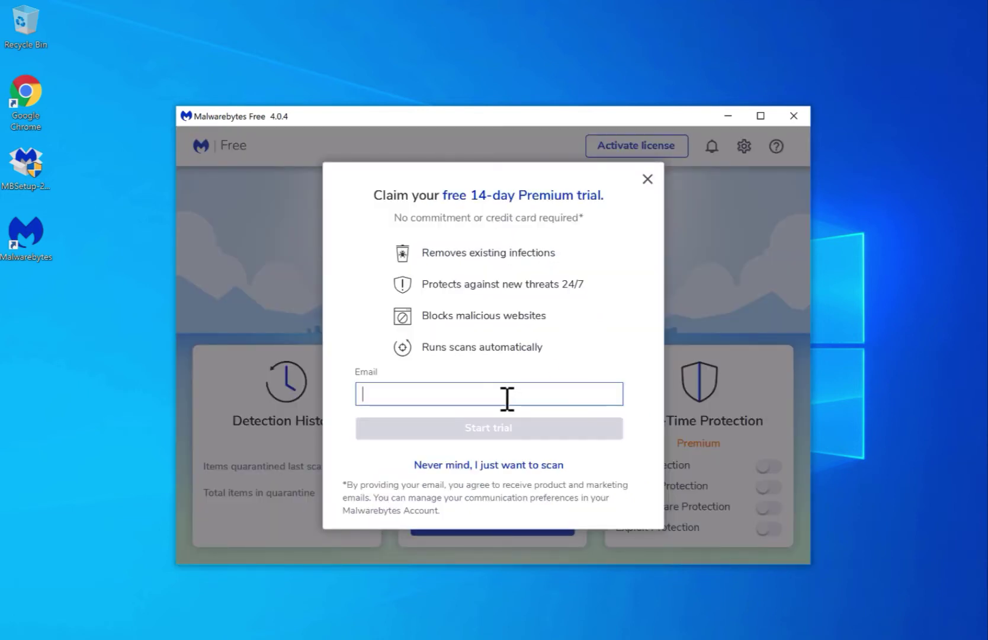
{"action": "type", "text": "your@email.com"}
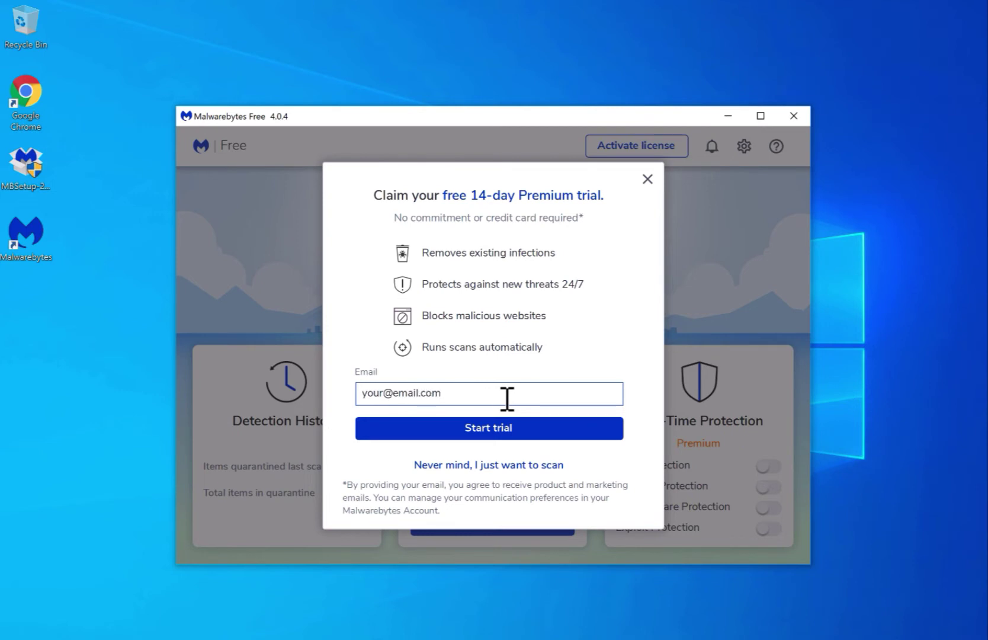
{"action": "left_click", "coordinate": [491, 428]}
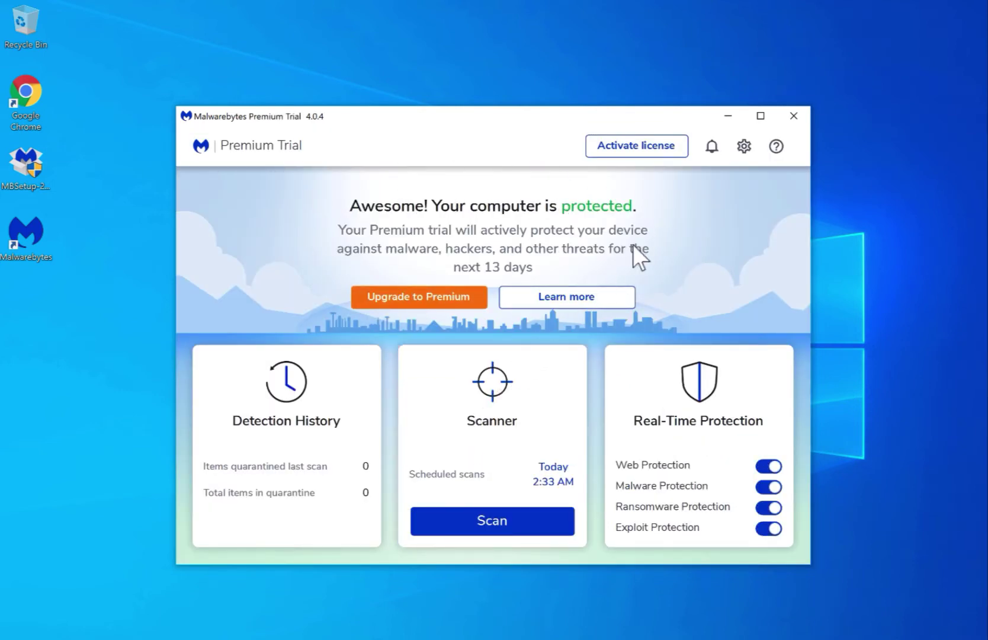
Start a Threat Scan and check the notifications while it runs
{"action": "left_click", "coordinate": [505, 520]}
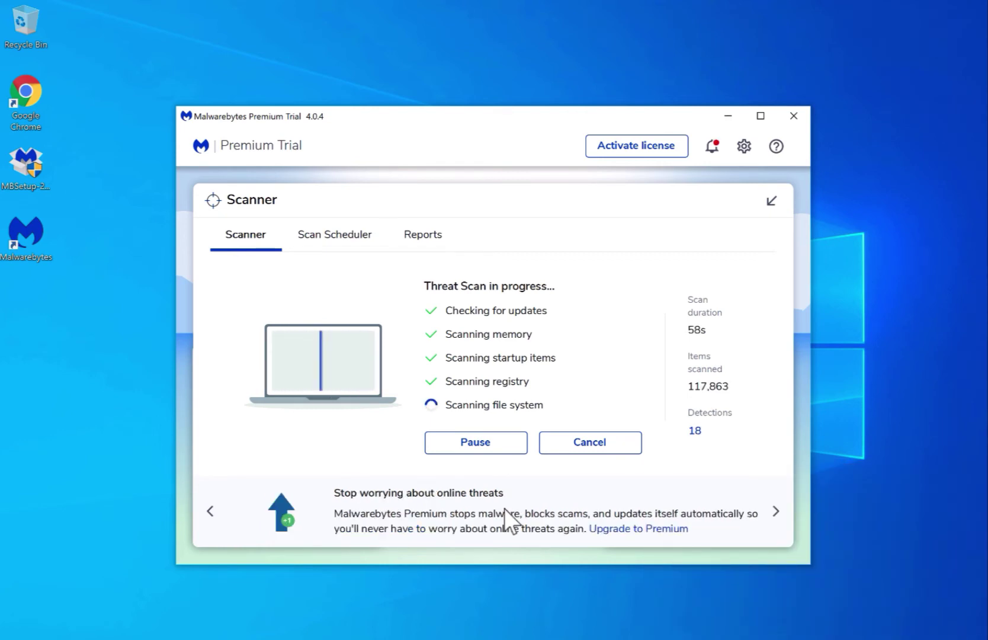
{"action": "left_click", "coordinate": [712, 146]}
{"action": "left_click", "coordinate": [629, 153]}
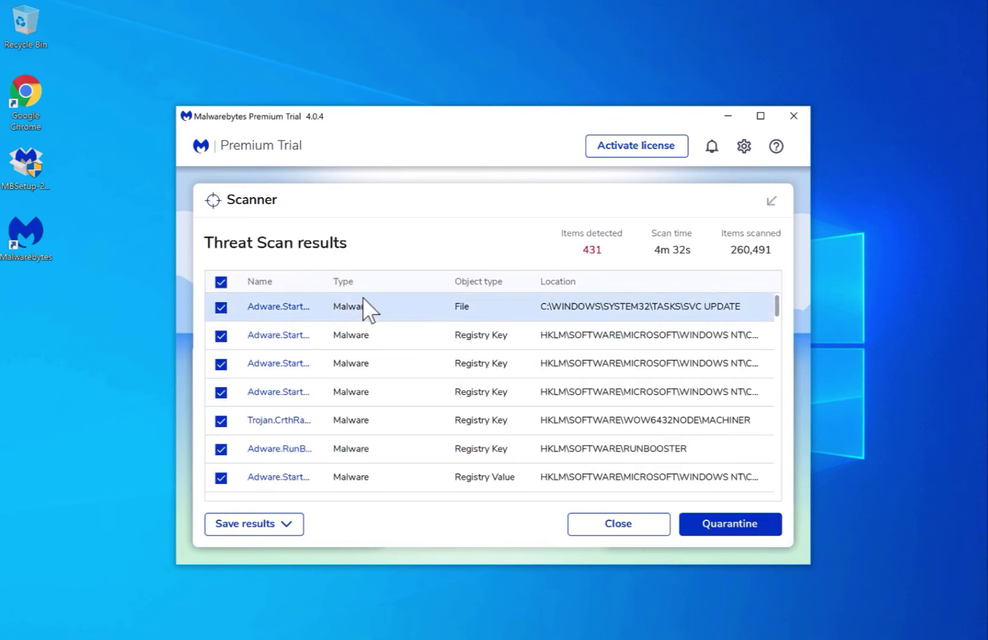
Examine the full list of Threat Scan results, widening the Name, Type and Object type columns to read the entries
{"action": "left_click_drag", "start_coordinate": [323, 286], "coordinate": [391, 300]}
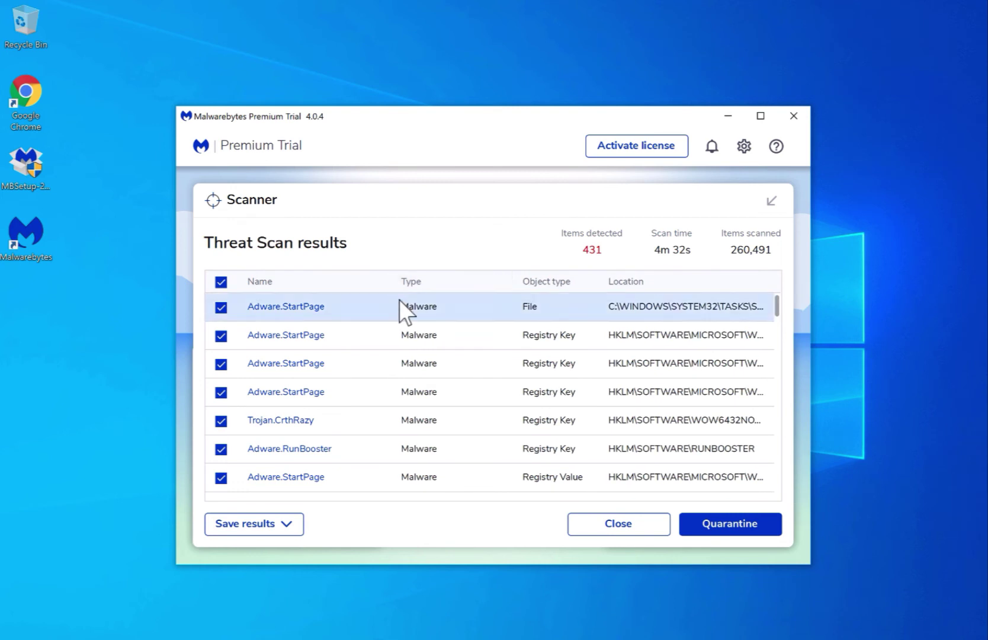
{"action": "left_click_drag", "start_coordinate": [511, 283], "coordinate": [531, 285]}
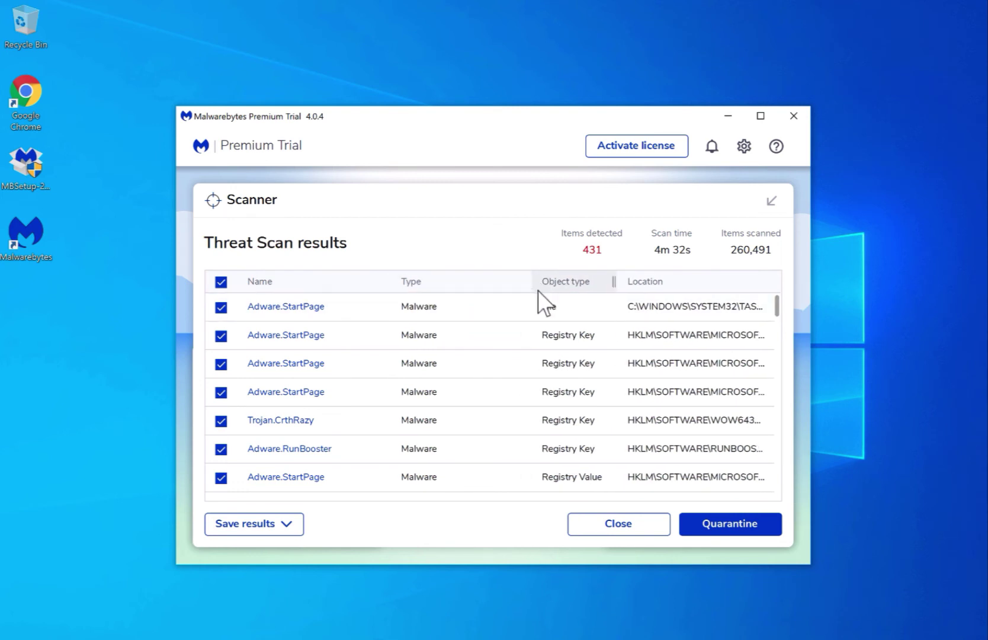
{"action": "left_click_drag", "start_coordinate": [614, 283], "coordinate": [687, 285]}
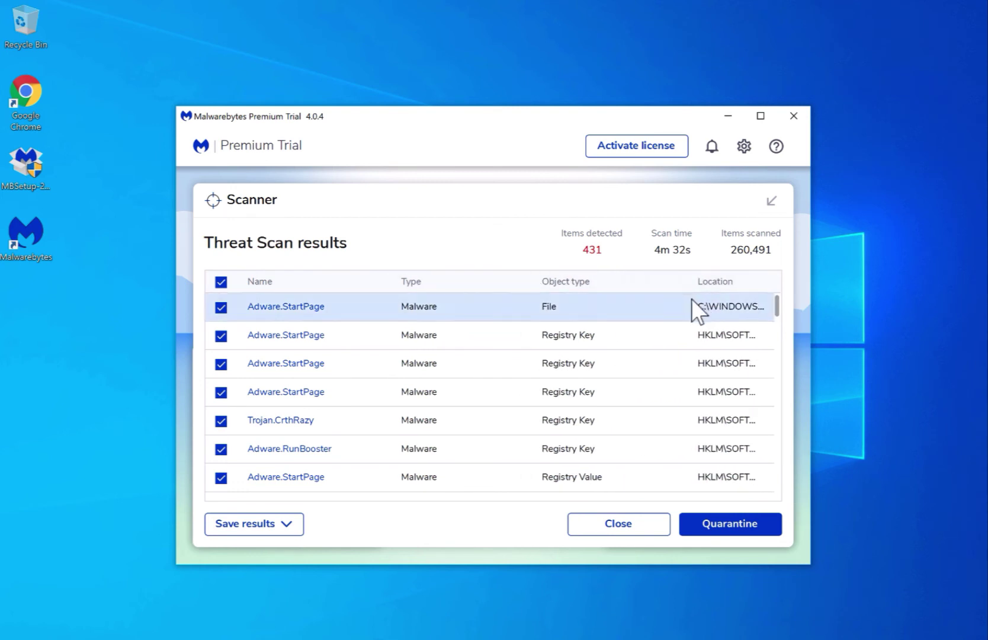
{"action": "scroll", "coordinate": [668, 372], "scroll_direction": "down", "scroll_amount": 3}
{"action": "scroll", "coordinate": [668, 372], "scroll_direction": "down", "scroll_amount": 3}
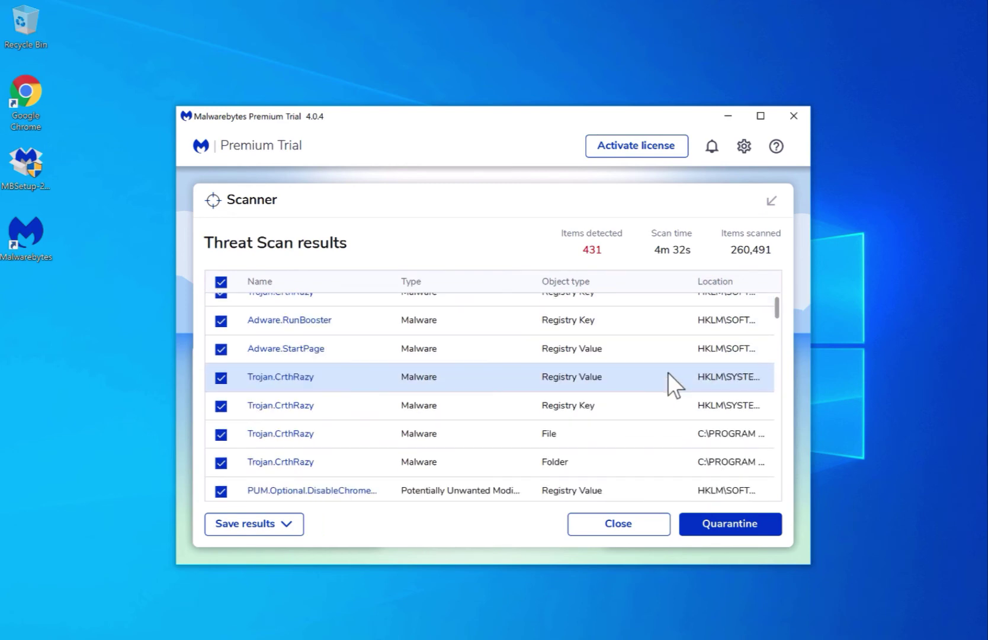
{"action": "scroll", "coordinate": [778, 323], "scroll_direction": "down", "scroll_amount": 3}
{"action": "scroll", "coordinate": [780, 323], "scroll_direction": "down", "scroll_amount": 3}
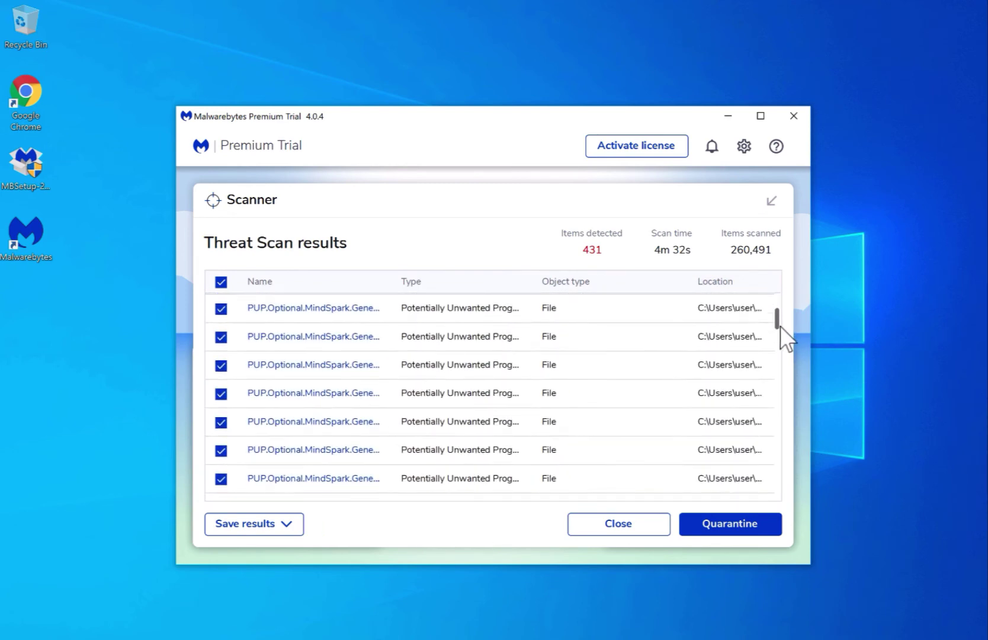
{"action": "left_click_drag", "start_coordinate": [394, 281], "coordinate": [459, 281]}
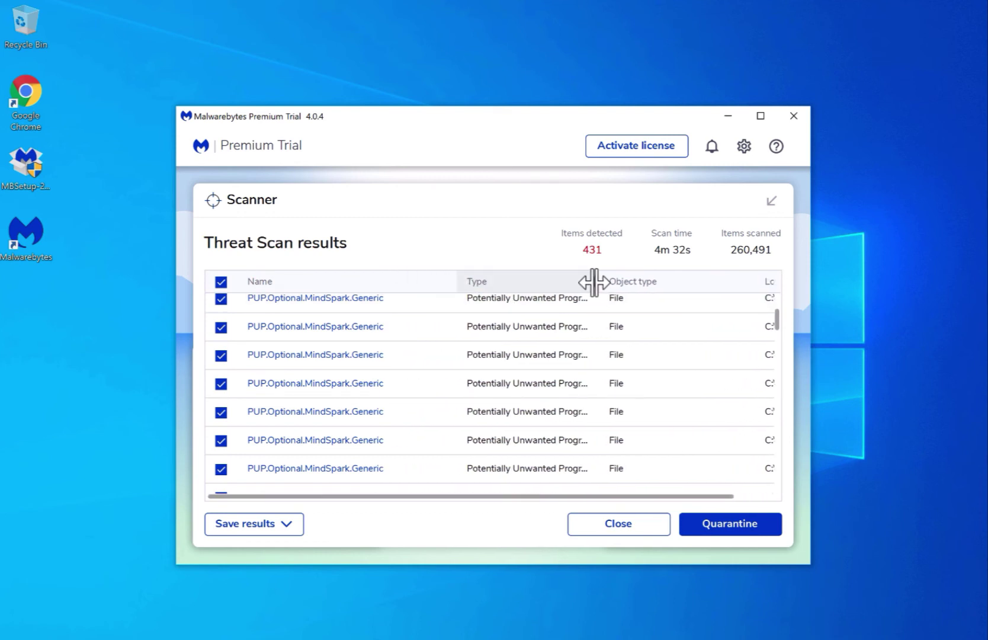
{"action": "left_click_drag", "start_coordinate": [593, 281], "coordinate": [621, 281]}
{"action": "left_click_drag", "start_coordinate": [777, 321], "coordinate": [765, 489]}
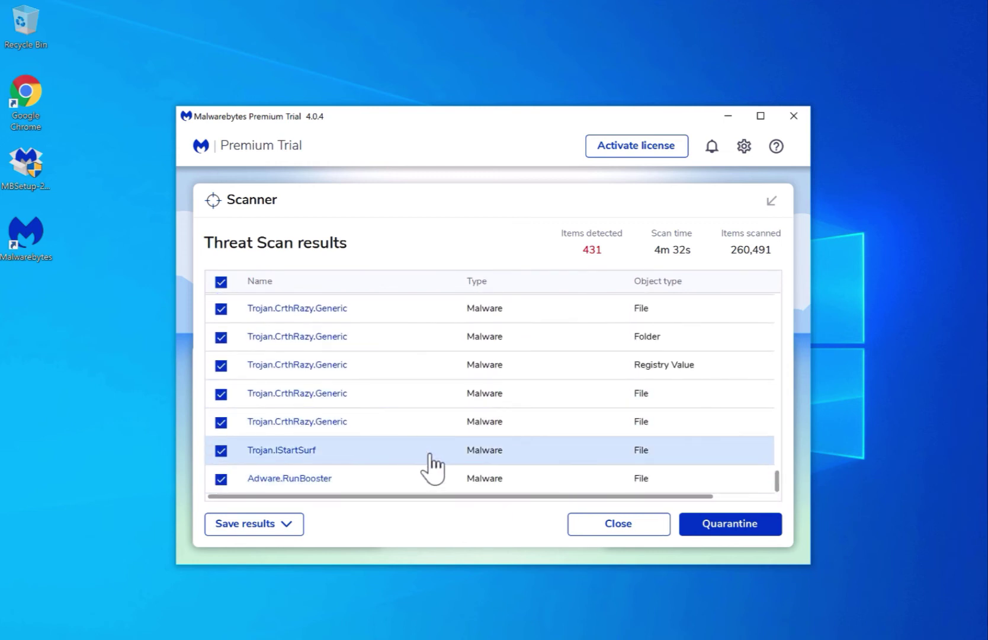
Quarantine all the detected items, finish the scan summary and close Malwarebytes
{"action": "left_click", "coordinate": [736, 527]}
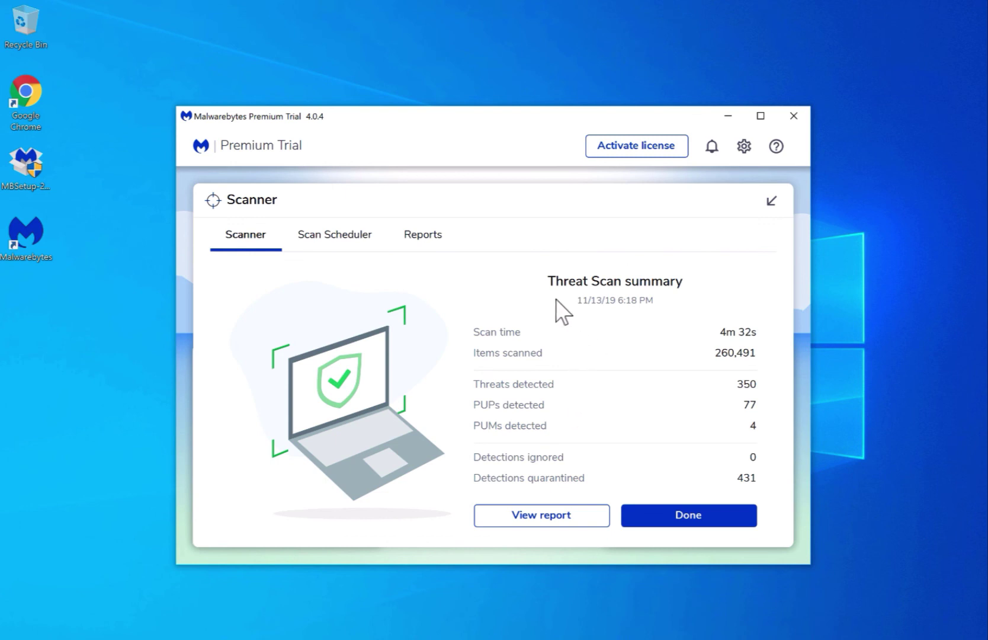
{"action": "left_click", "coordinate": [686, 518]}
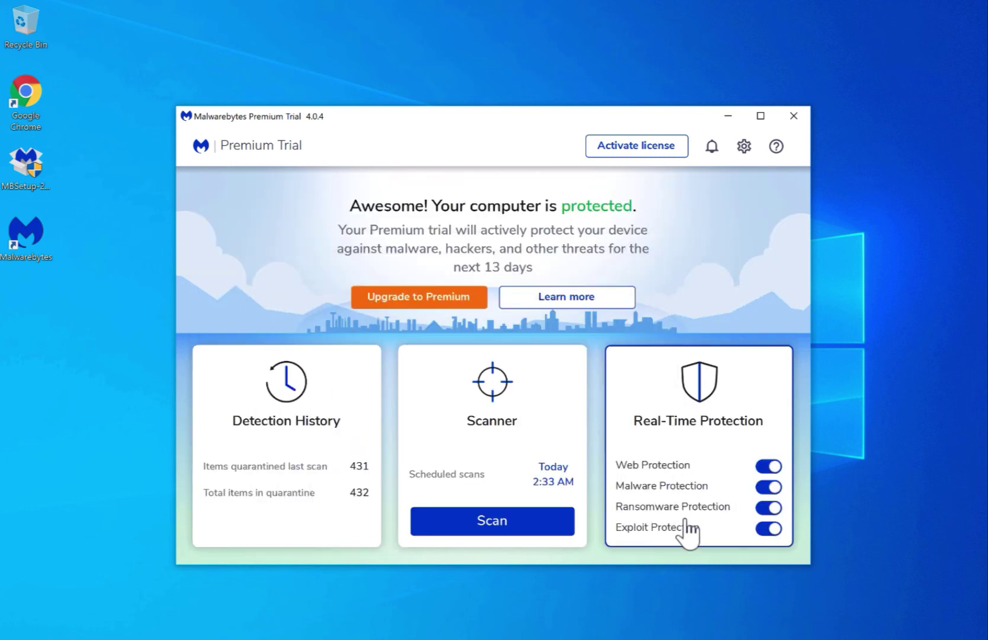
{"action": "left_click", "coordinate": [786, 119]}
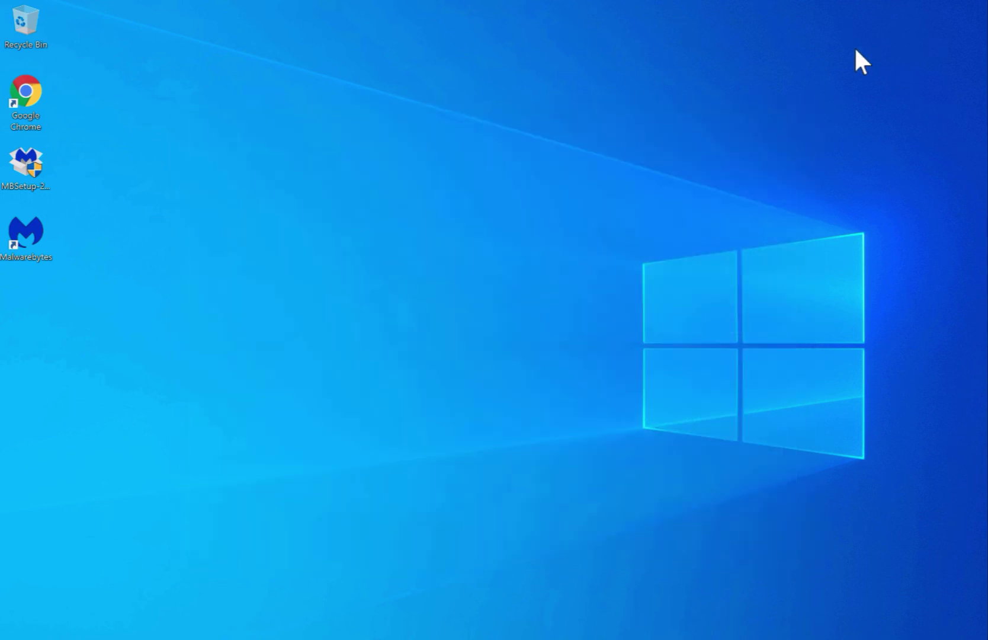